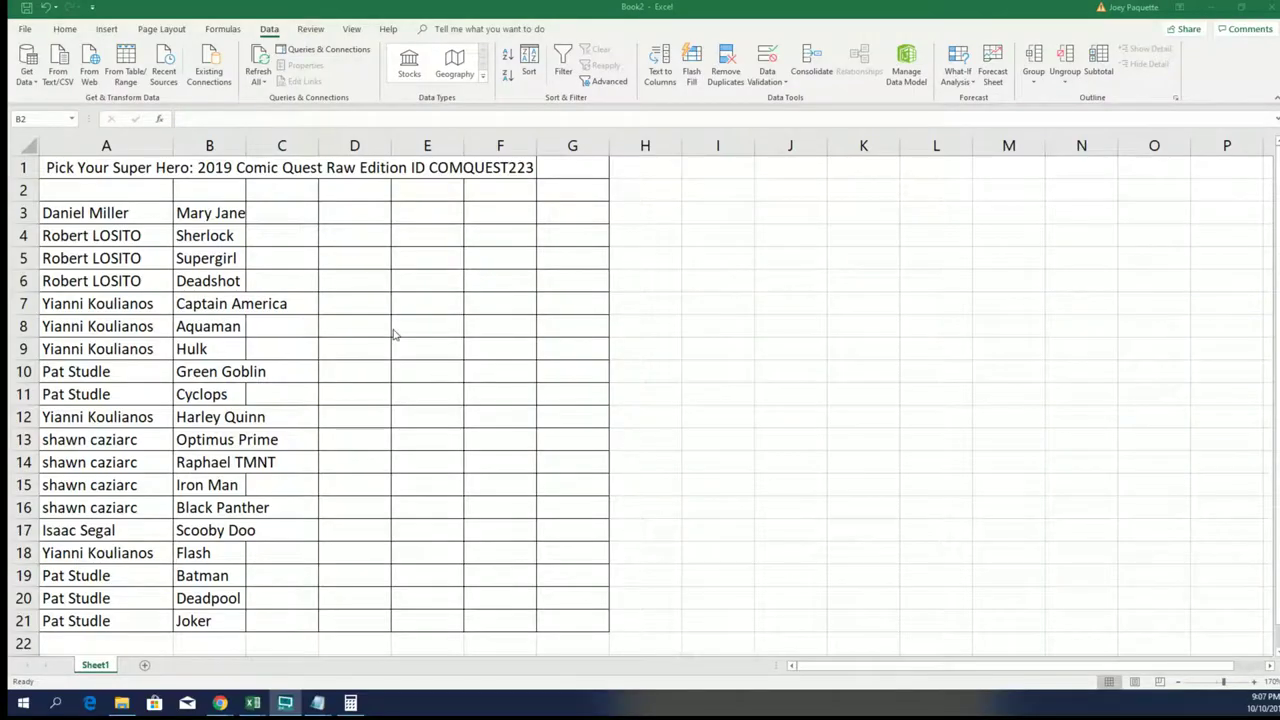
# Sort rows A2:B21 by the hero column A to Z, Aquaman through Supergirl
pyautogui.click(508, 191)
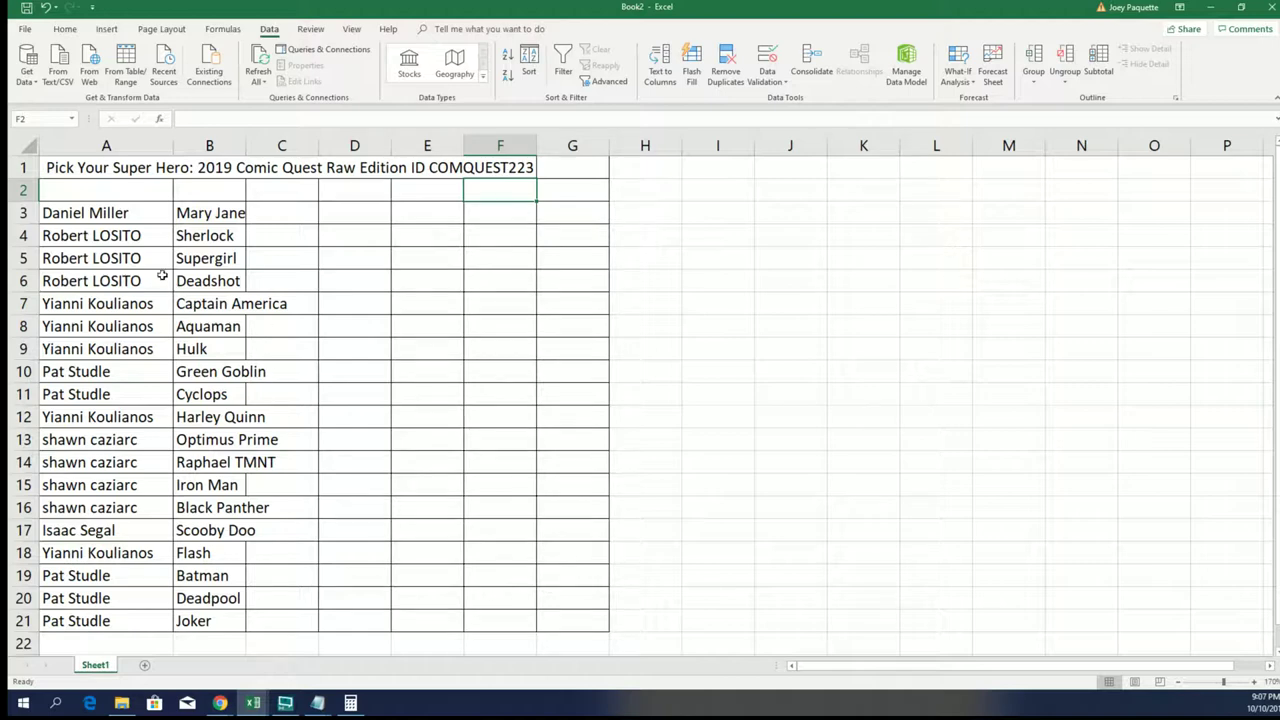
pyautogui.moveTo(160, 191); pyautogui.dragTo(211, 622)
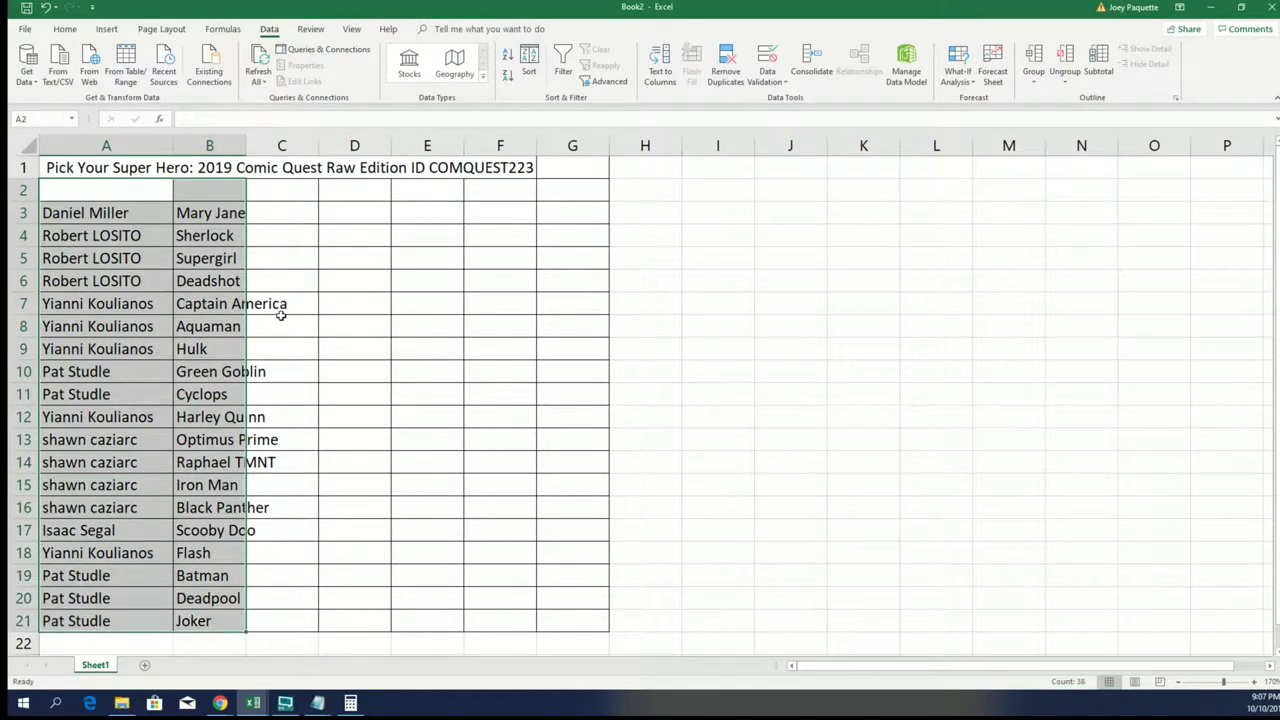
pyautogui.click(529, 65)
pyautogui.click(316, 358)
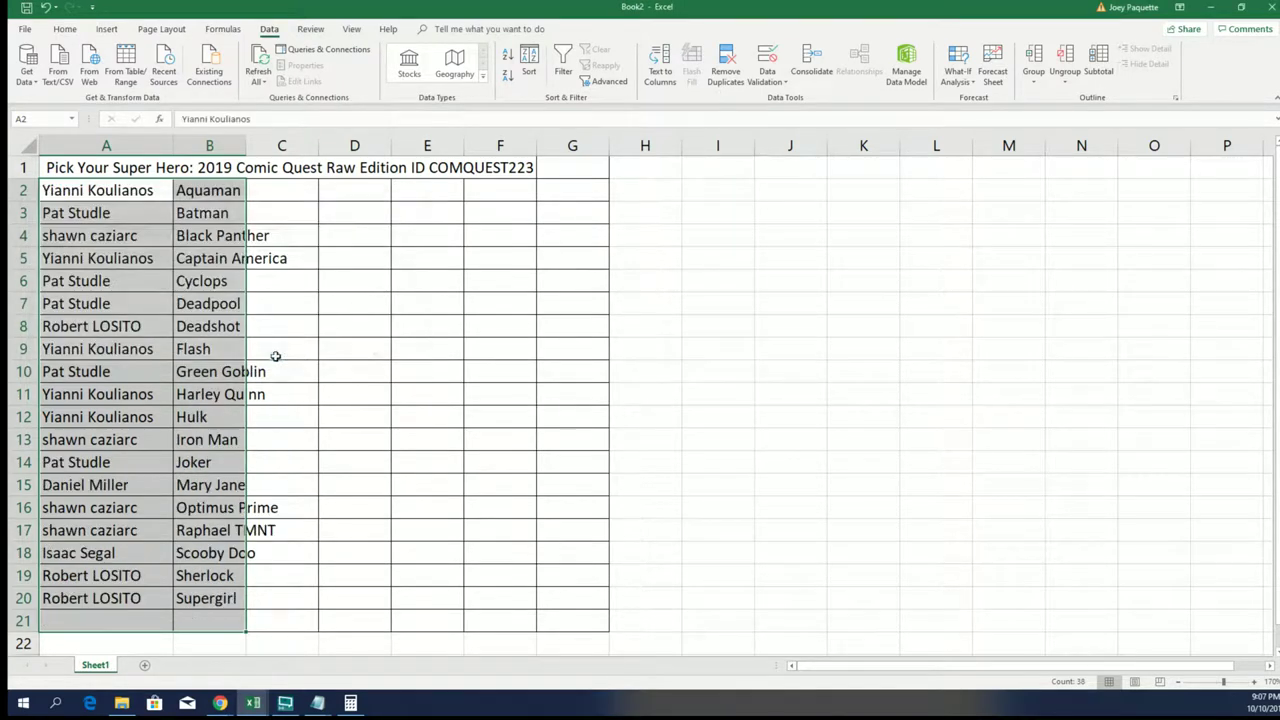
pyautogui.click(165, 371)
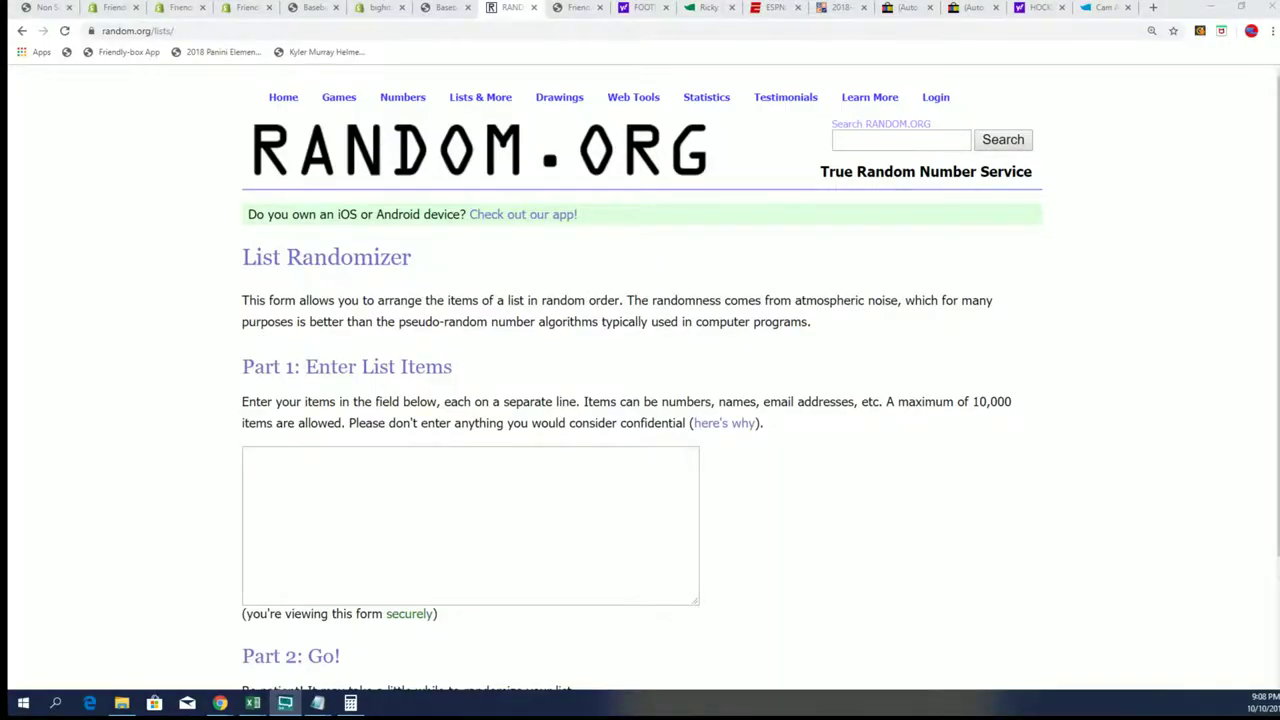
# Copy the whole number list from the comic quest Notepad file for the List Randomizer box
pyautogui.hotkey('alt', 'Tab')
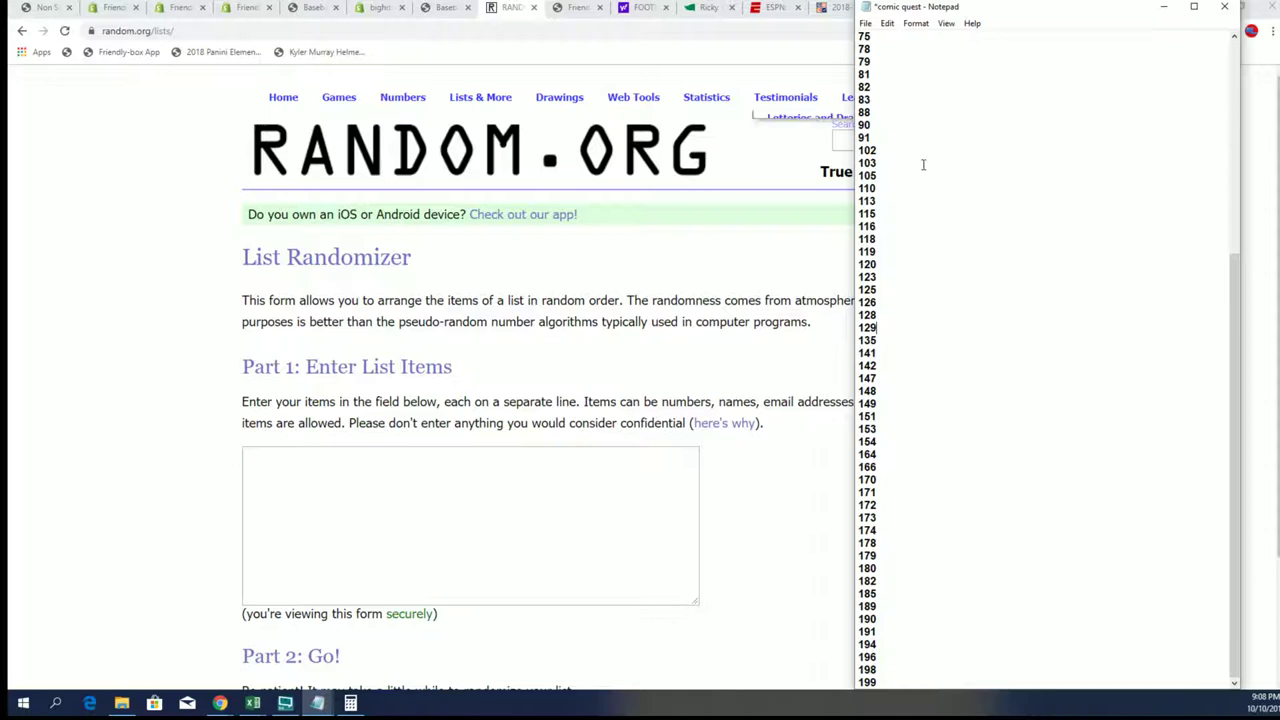
pyautogui.moveTo(1228, 330); pyautogui.dragTo(1231, 80)
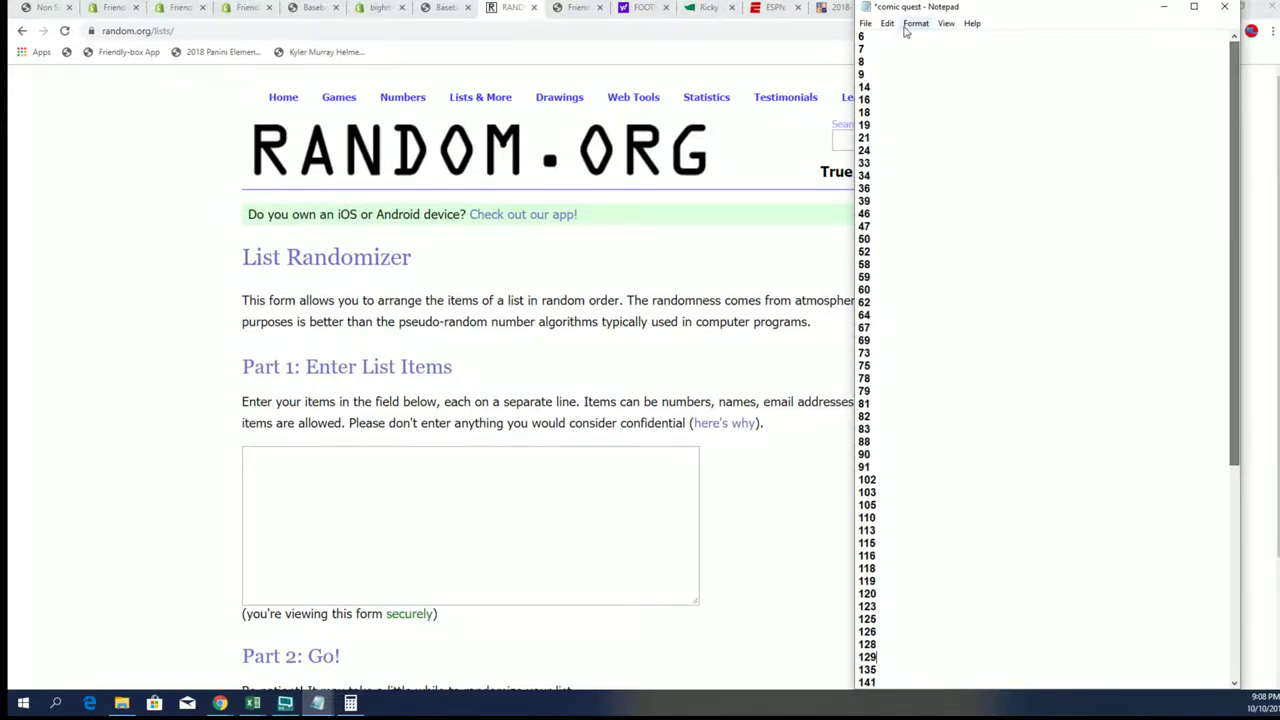
pyautogui.moveTo(858, 36); pyautogui.dragTo(880, 686)
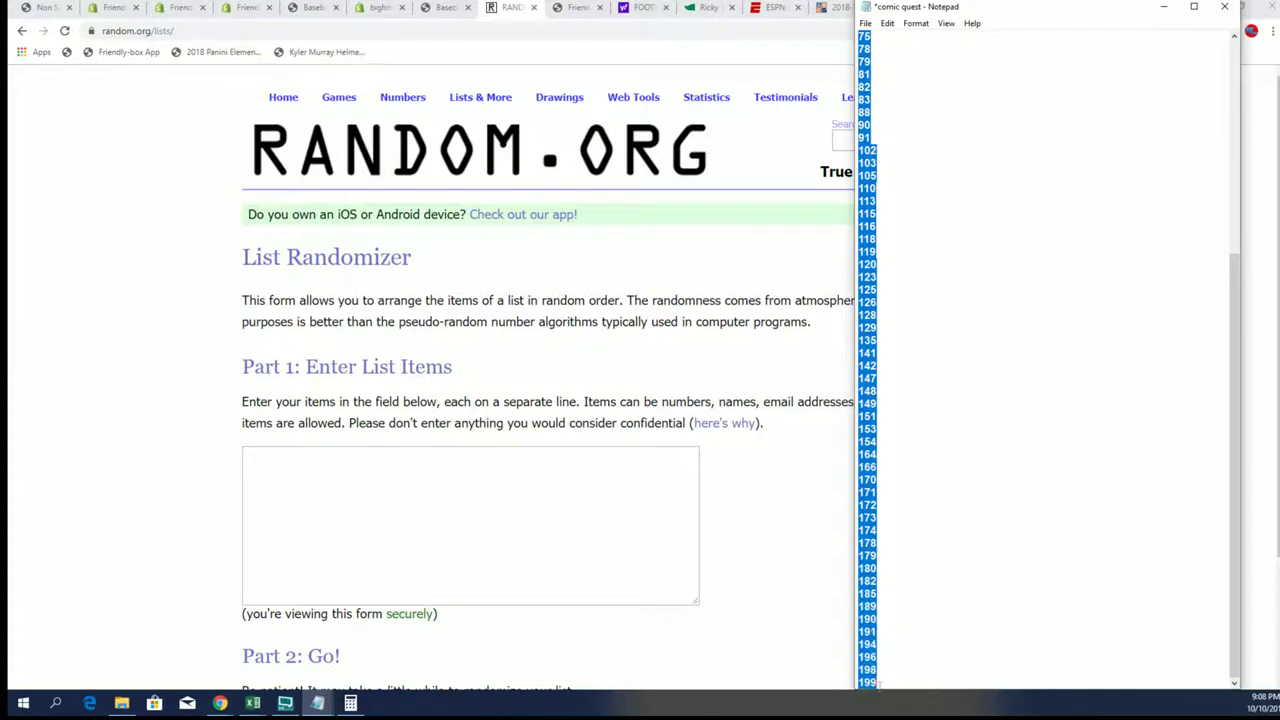
pyautogui.rightClick(862, 666)
pyautogui.click(910, 500)
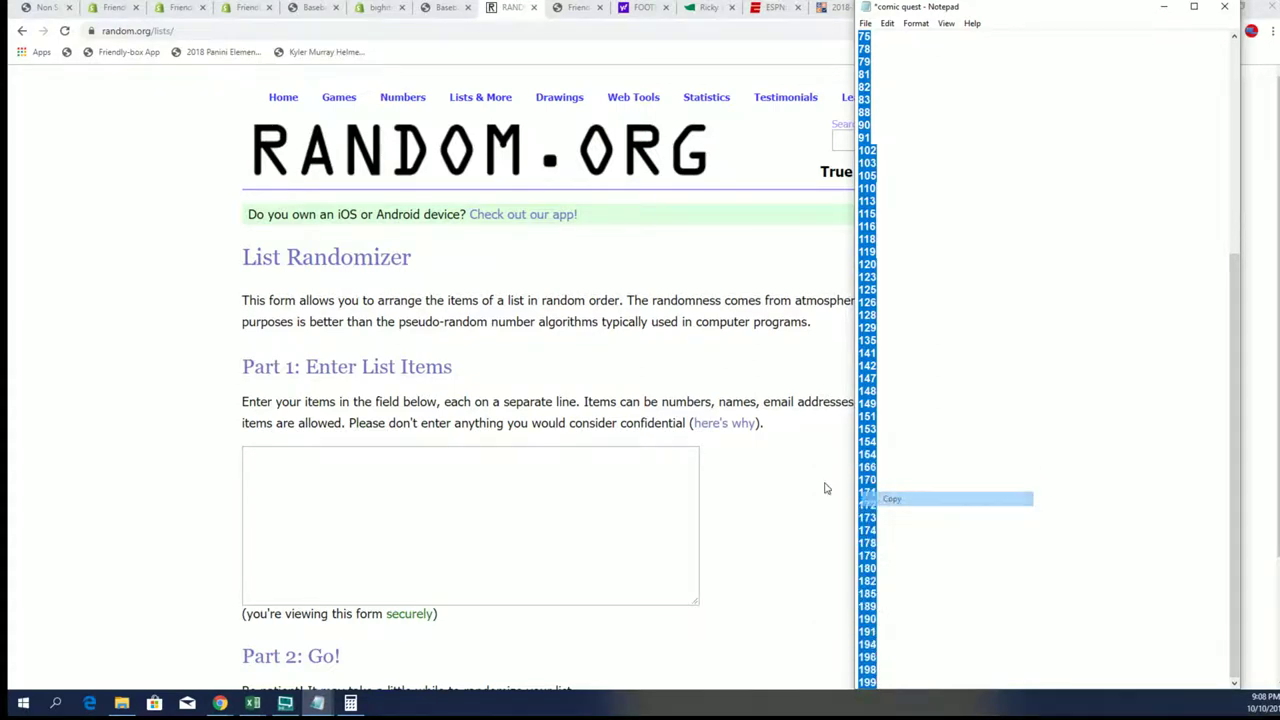
pyautogui.click(253, 476)
pyautogui.rightClick(254, 468)
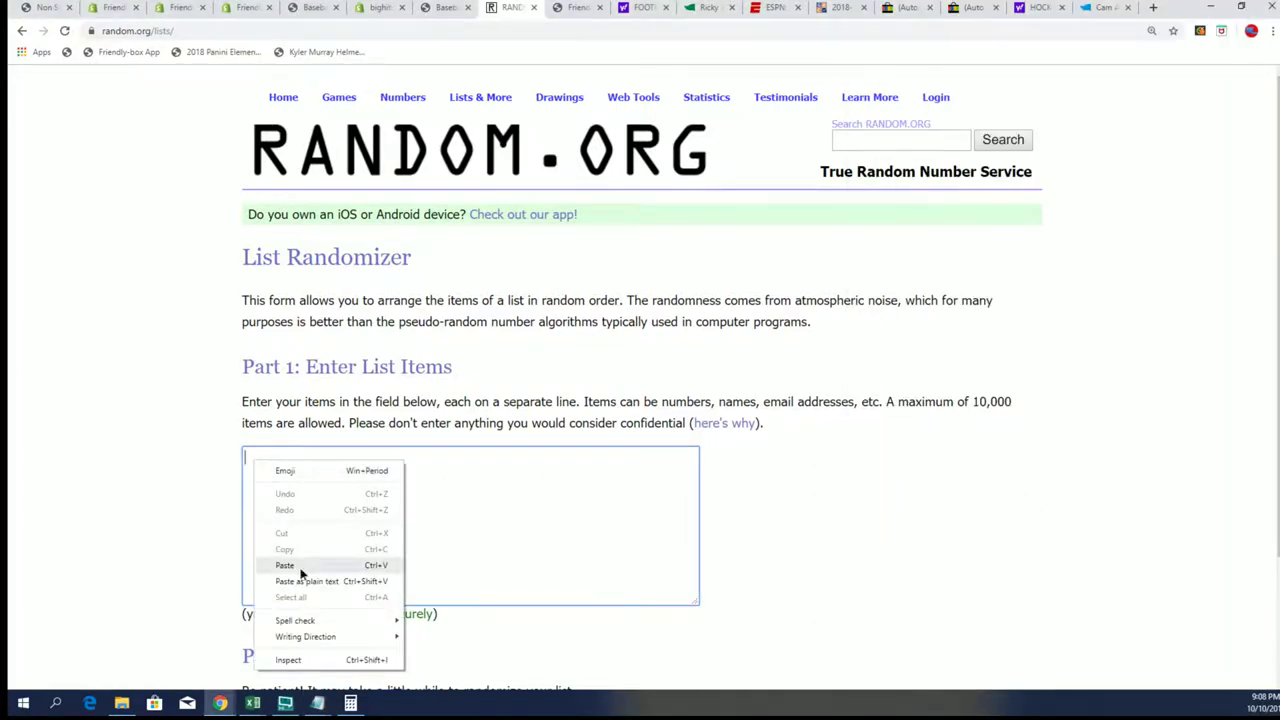
# Paste the 78 numbers into the List Randomizer and randomize them
pyautogui.click(305, 565)
pyautogui.scroll(-3, 859, 485)
pyautogui.click(280, 567)
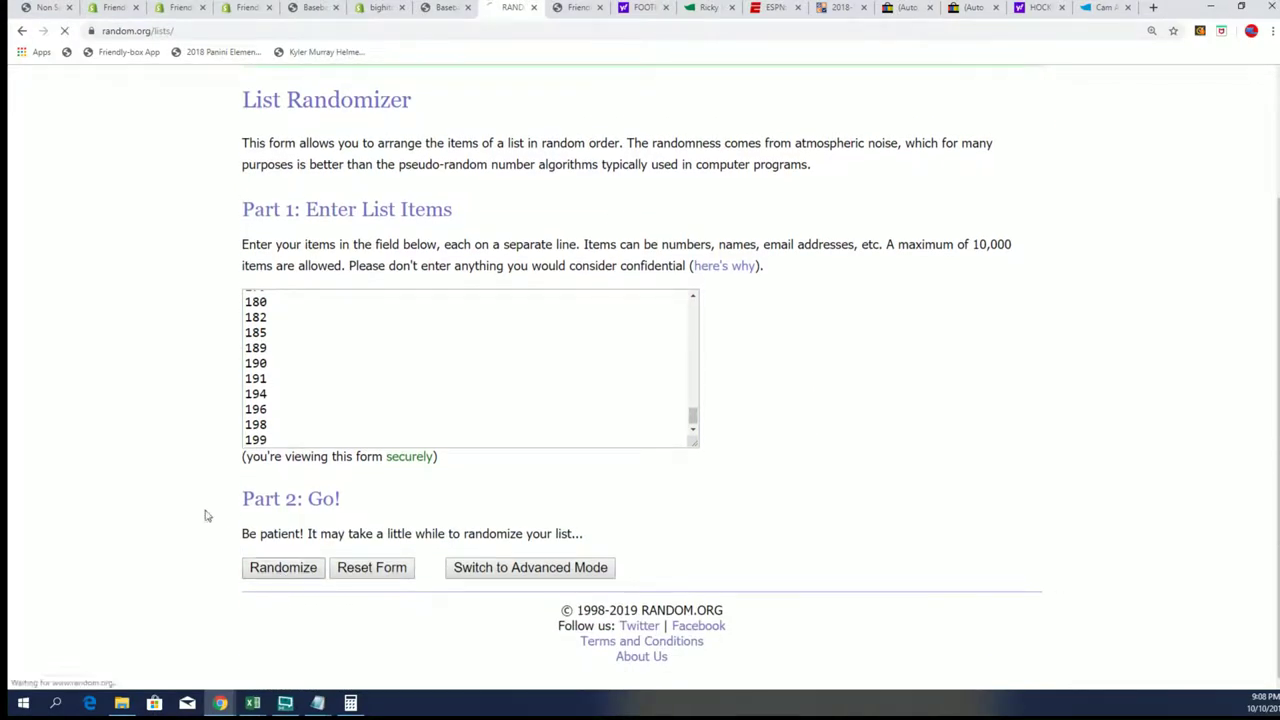
# Reshuffle the list several more times until the order starts 171, 153, 64
pyautogui.scroll(-10, 200, 514)
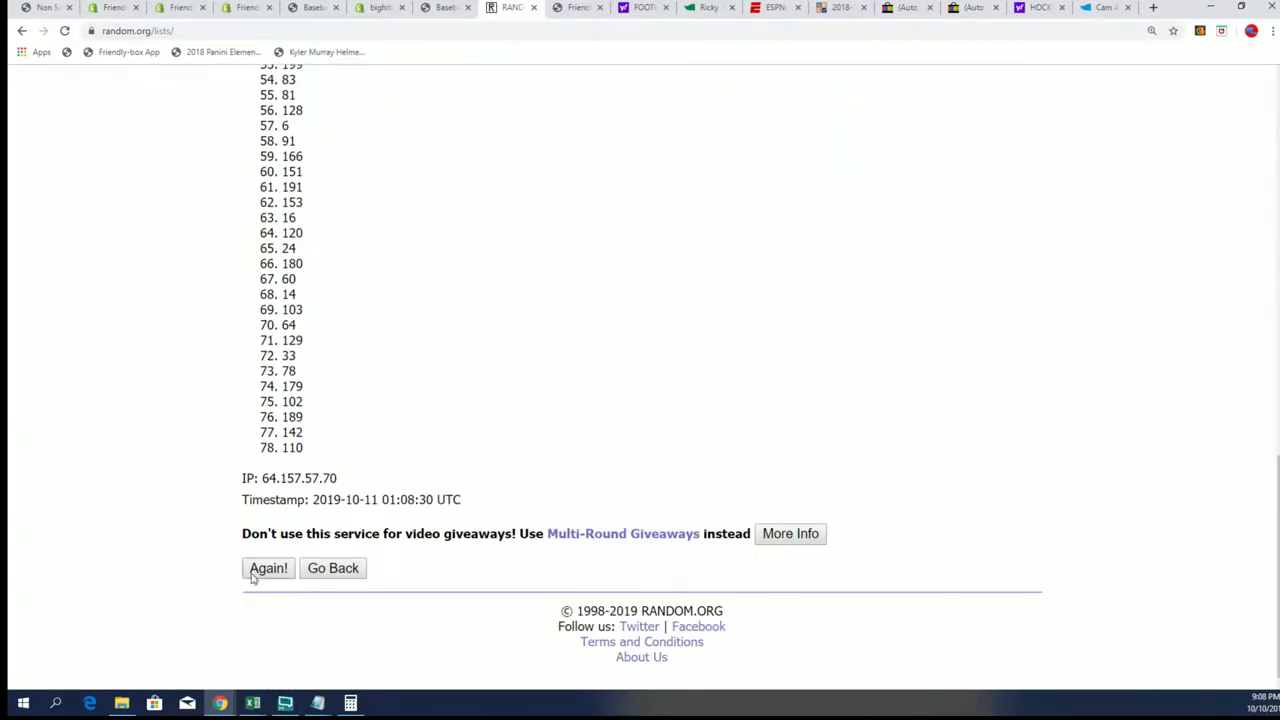
pyautogui.click(262, 569)
pyautogui.scroll(-10, 220, 543)
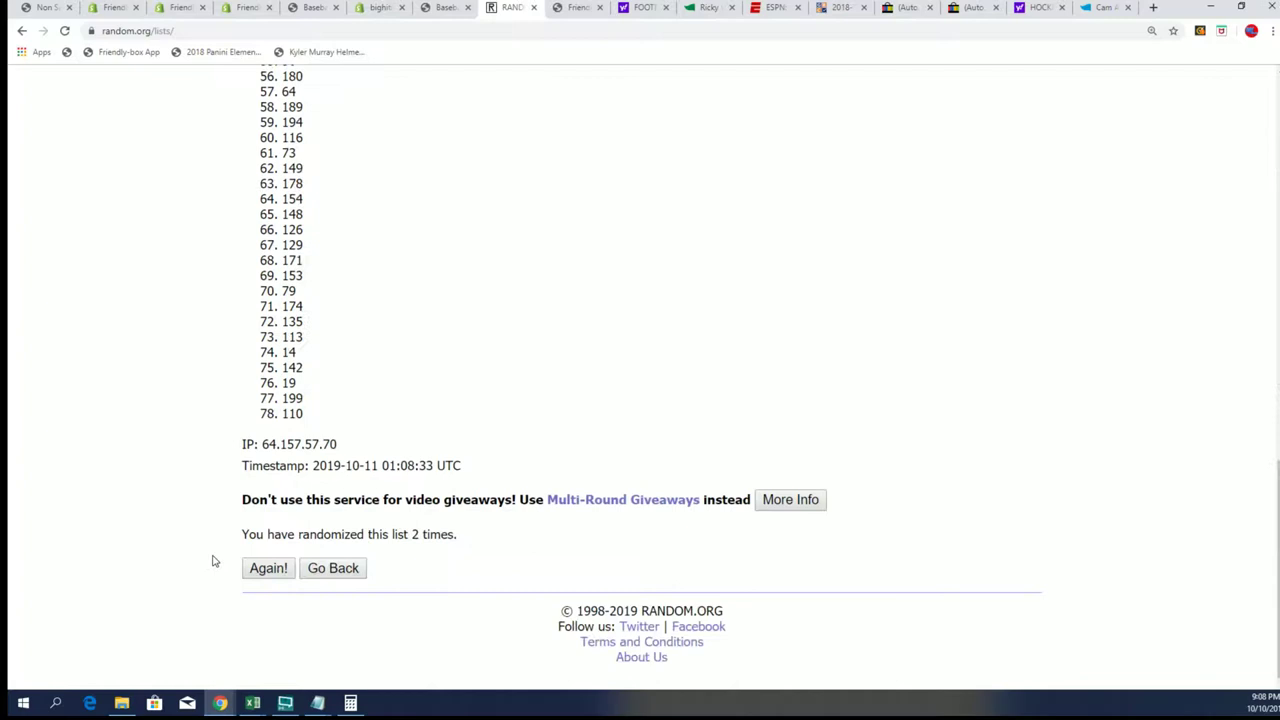
pyautogui.click(250, 568)
pyautogui.scroll(-10, 300, 530)
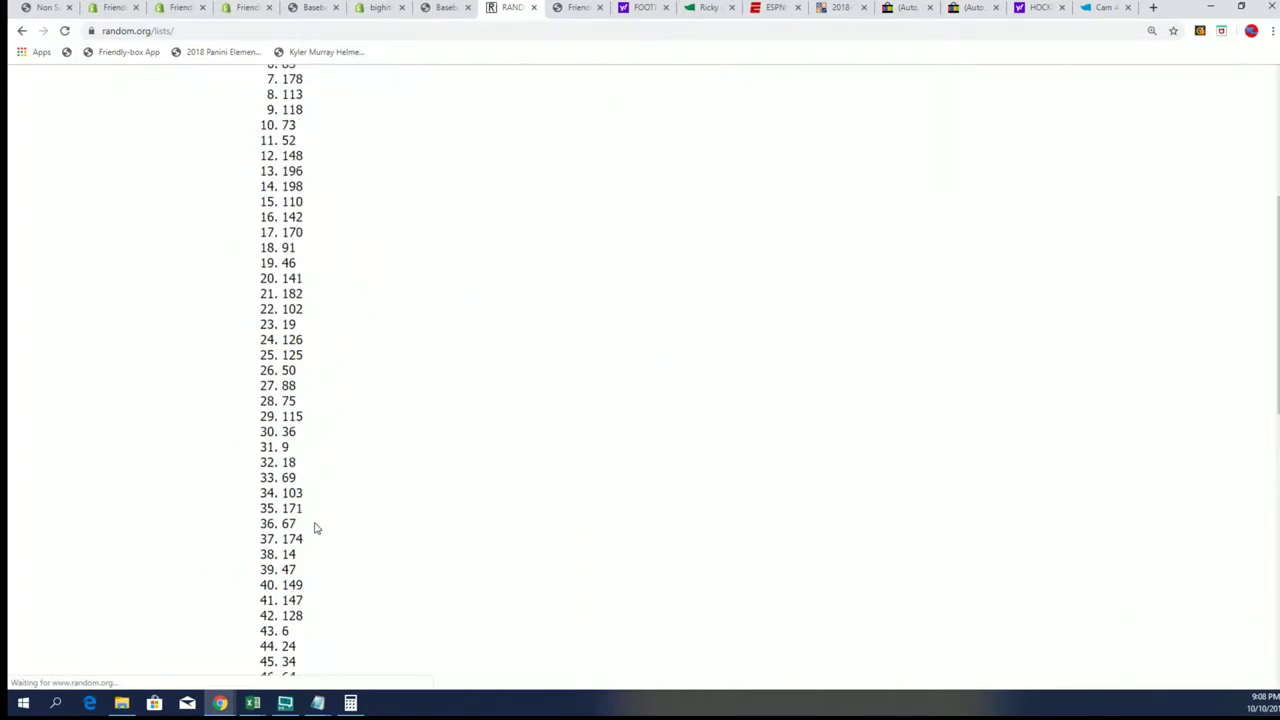
pyautogui.scroll(-3, 282, 535)
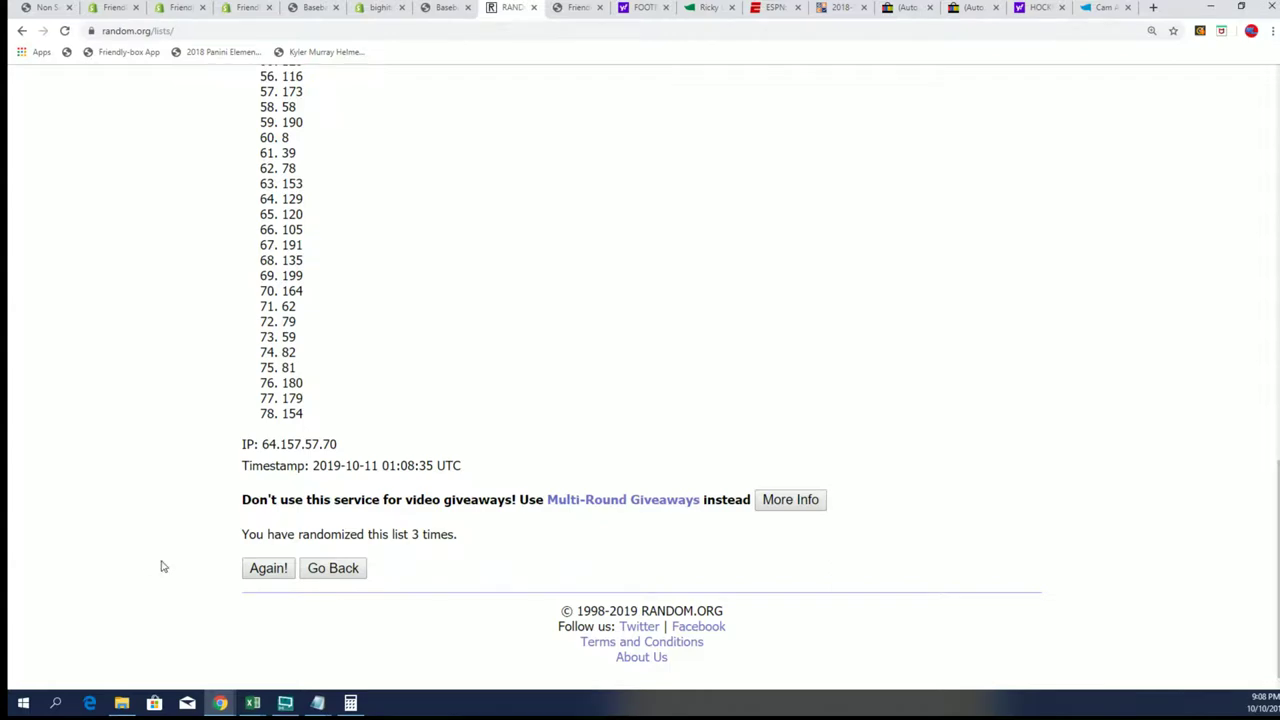
pyautogui.click(253, 568)
pyautogui.scroll(-13, 300, 540)
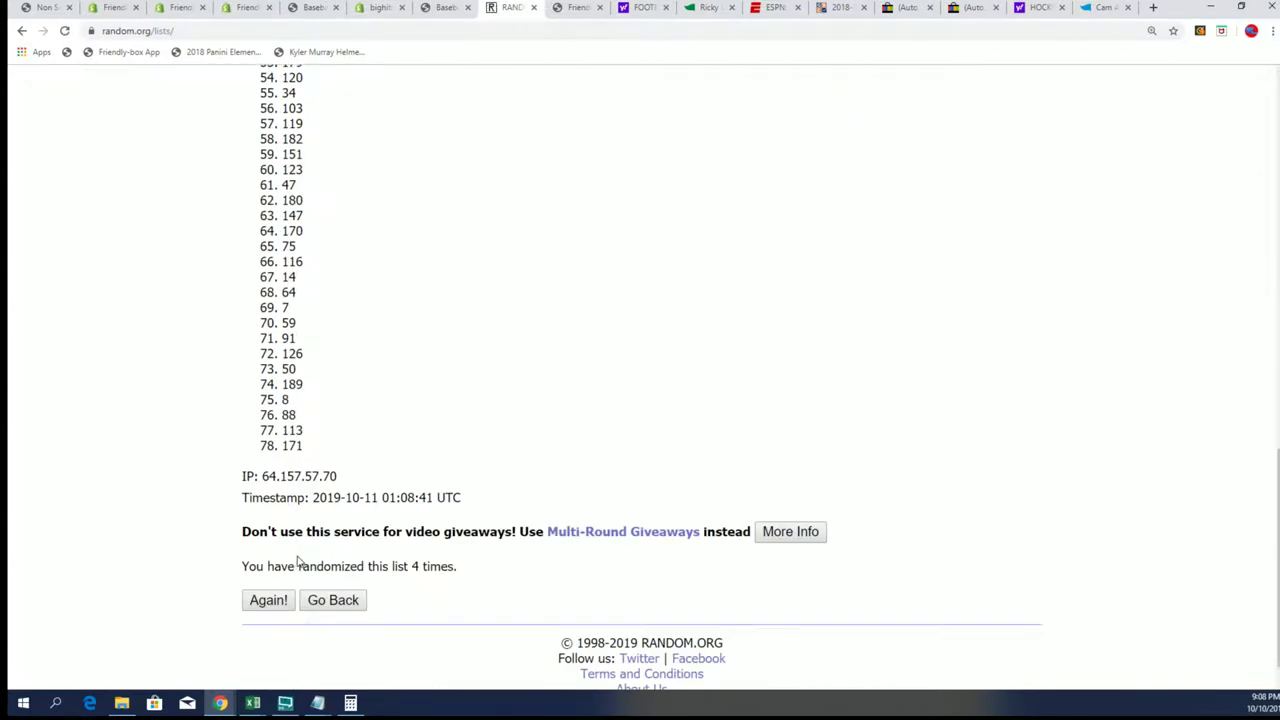
pyautogui.click(262, 570)
pyautogui.scroll(-13, 228, 507)
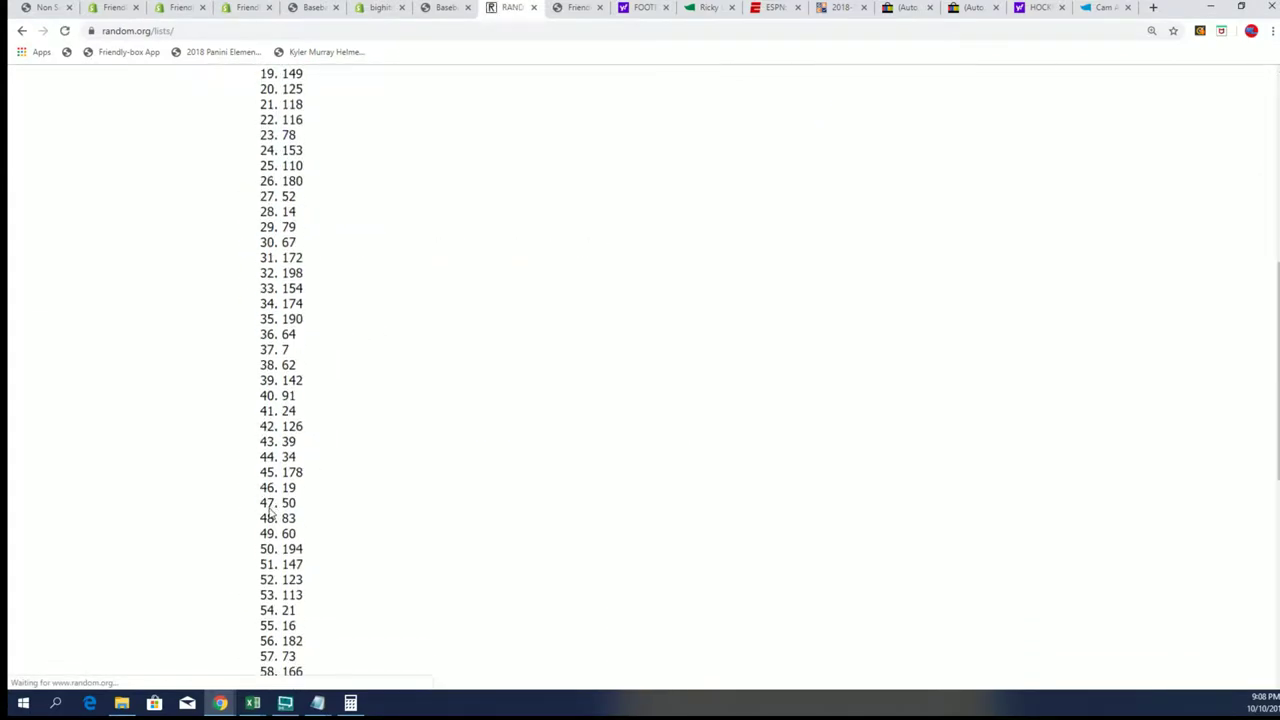
pyautogui.click(270, 569)
pyautogui.scroll(-12, 394, 491)
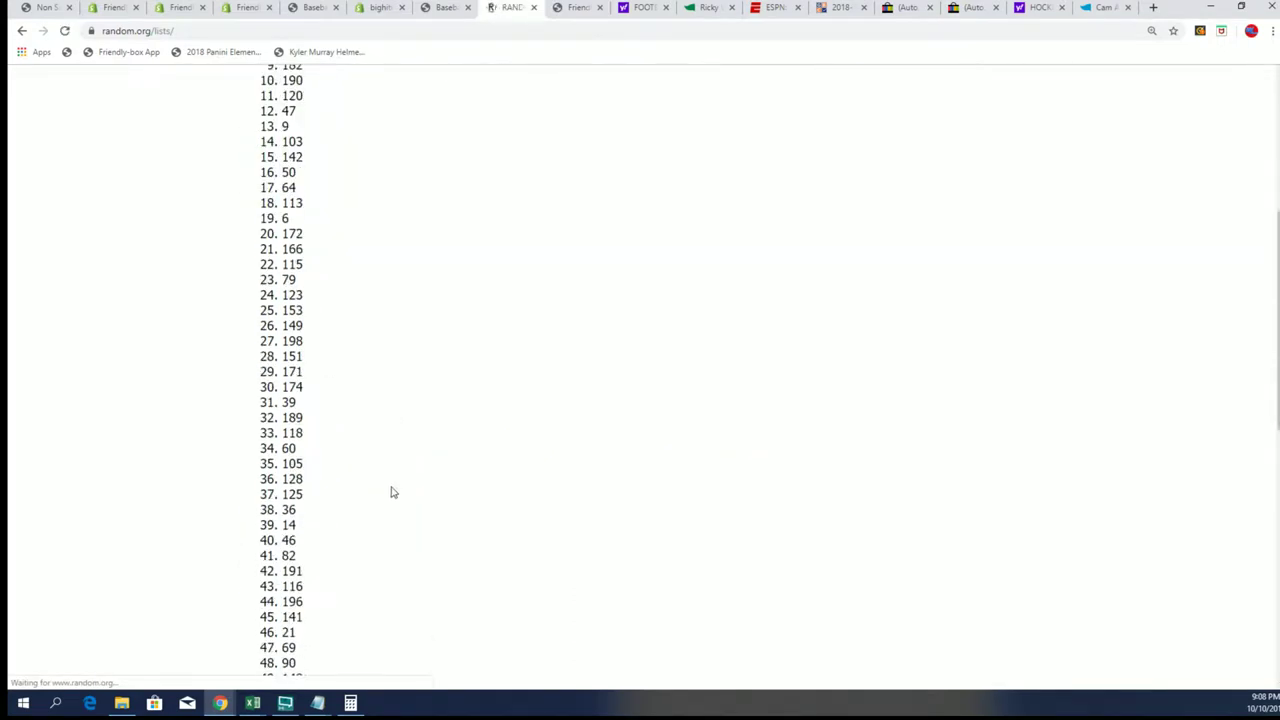
pyautogui.scroll(-1, 300, 555)
pyautogui.click(269, 571)
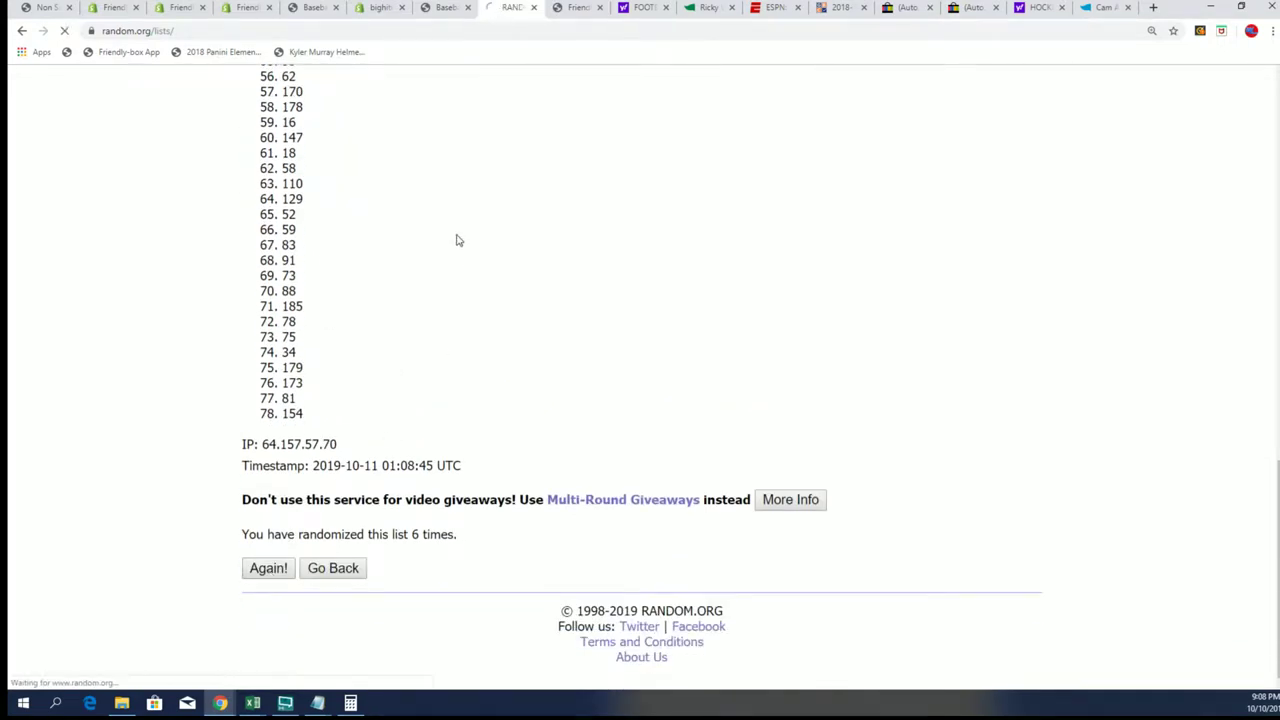
# Delete the drawn number 171 from the comic quest number list and save the file
pyautogui.moveTo(315, 331); pyautogui.dragTo(252, 328)
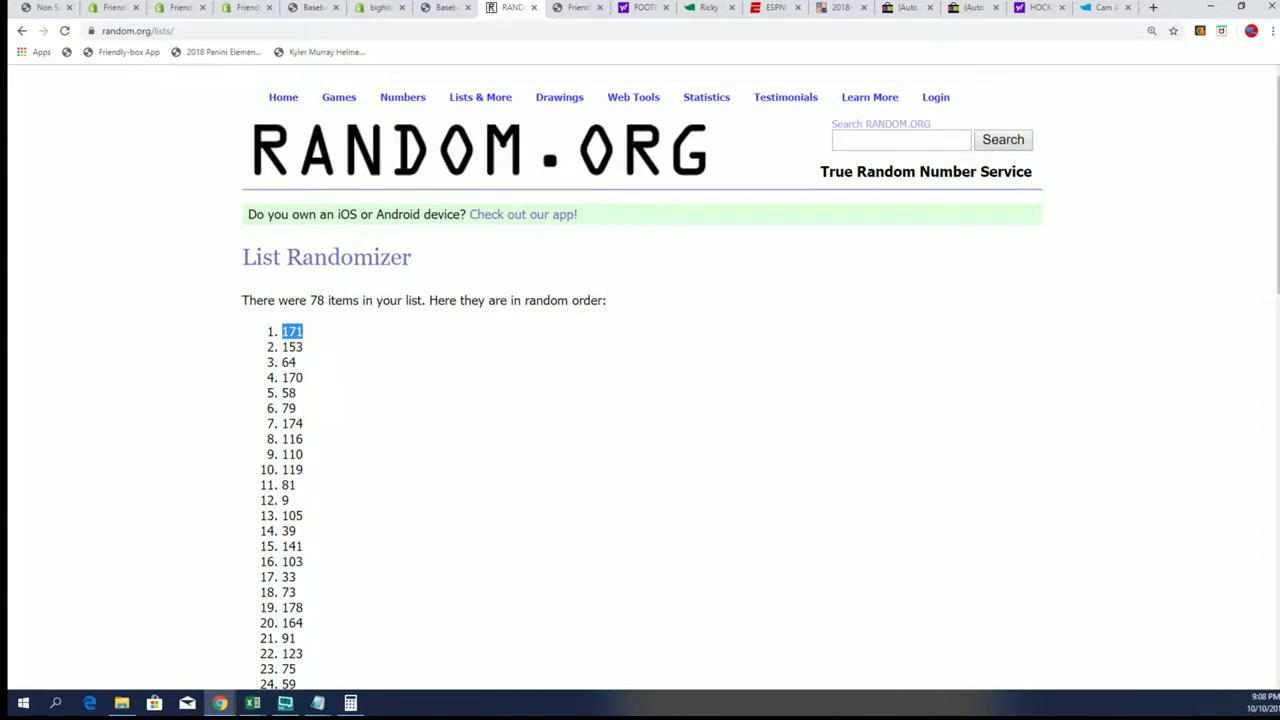
pyautogui.click(317, 703)
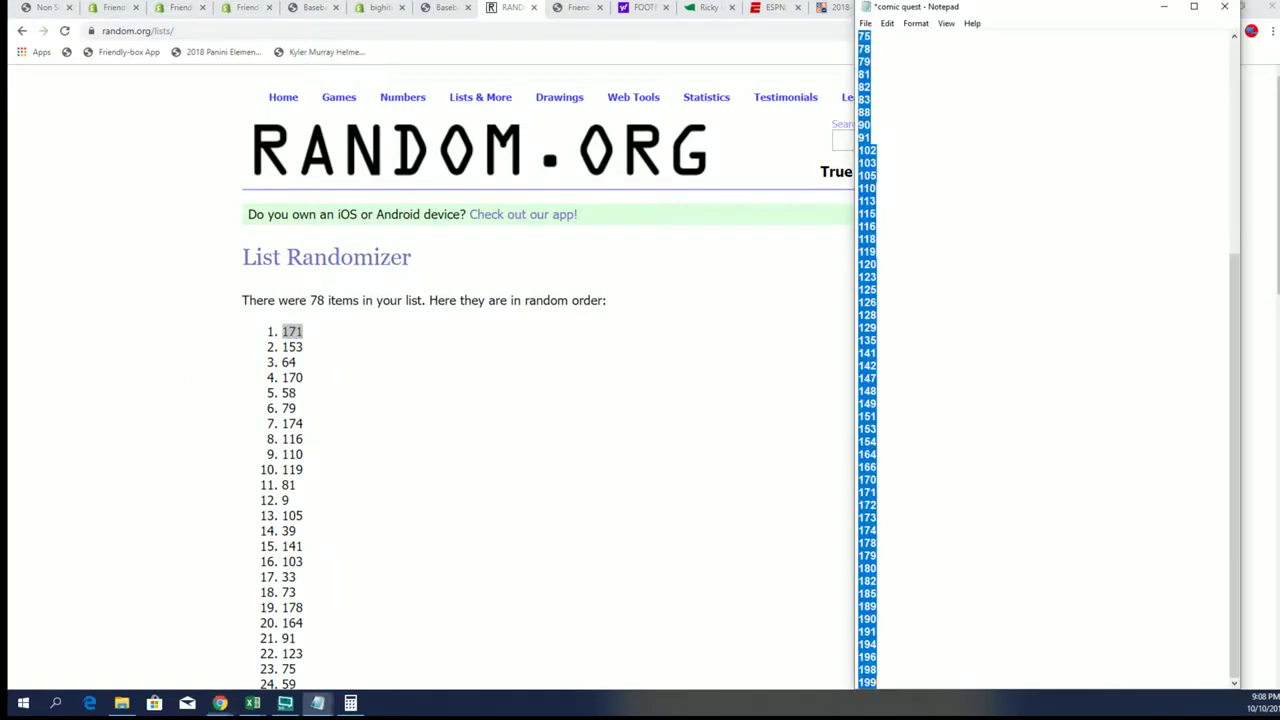
pyautogui.click(879, 495)
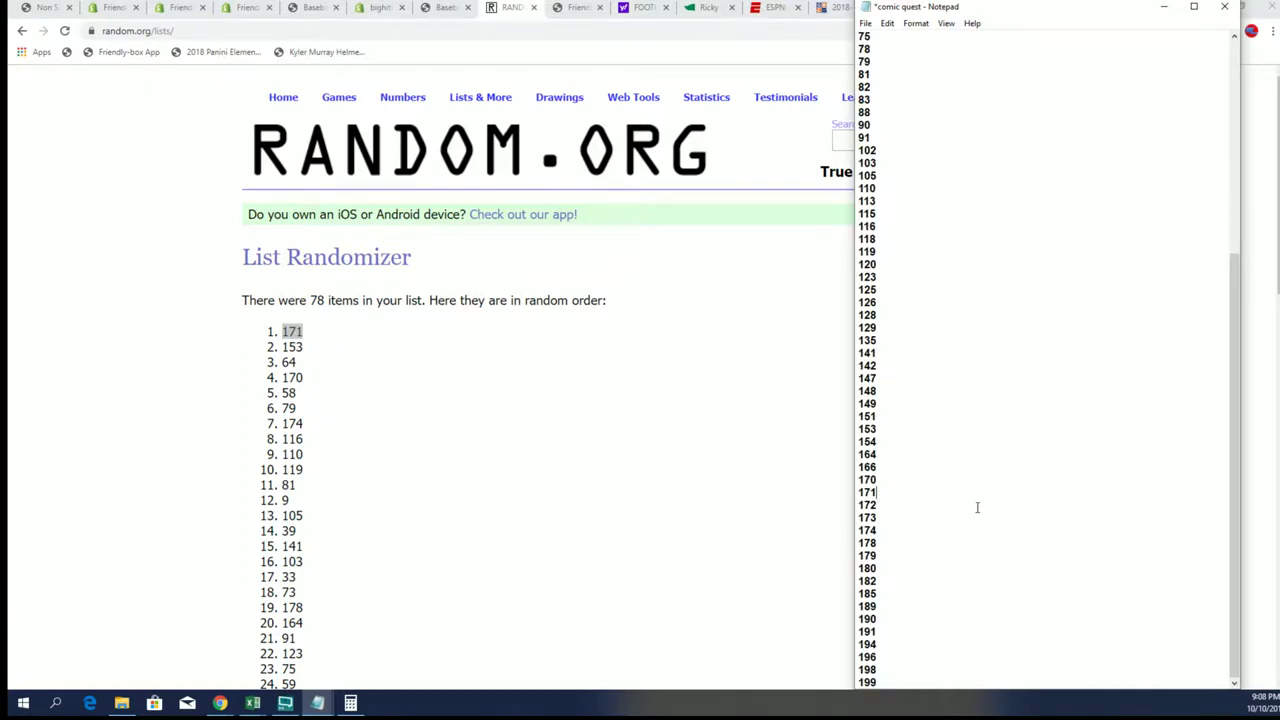
pyautogui.press('BackSpace')
pyautogui.press('BackSpace')
pyautogui.press('BackSpace')
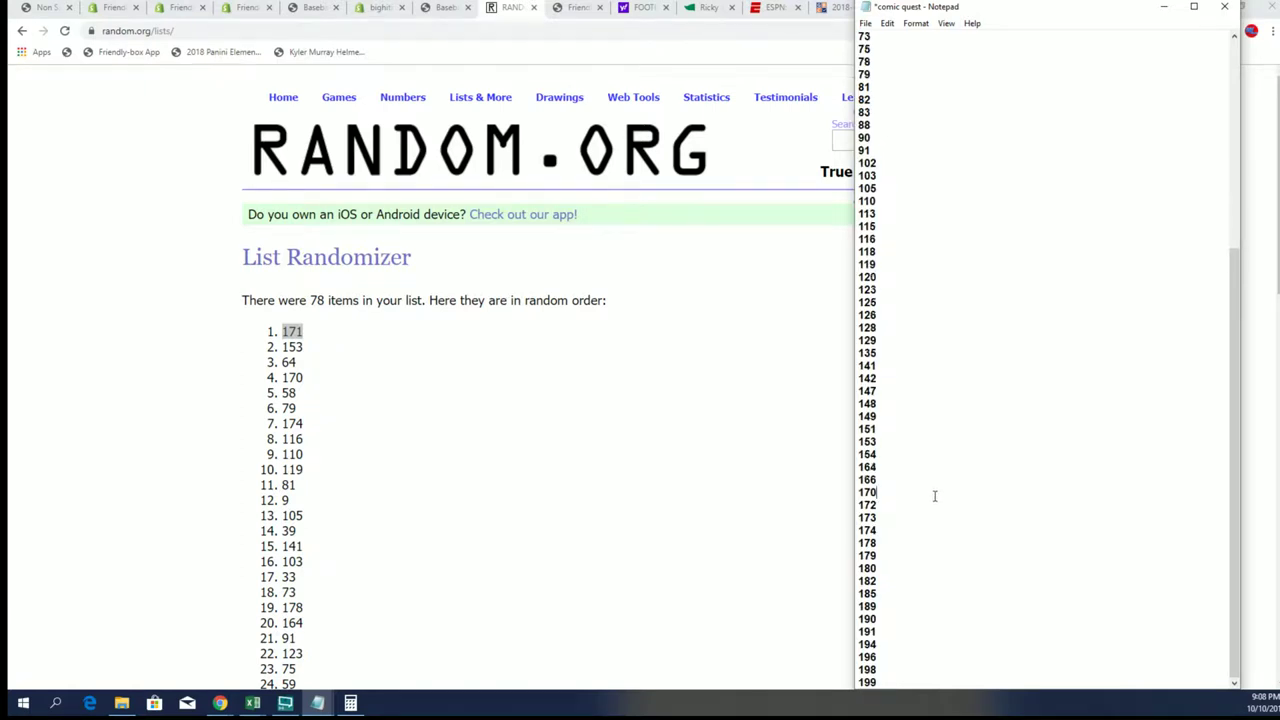
pyautogui.click(865, 23)
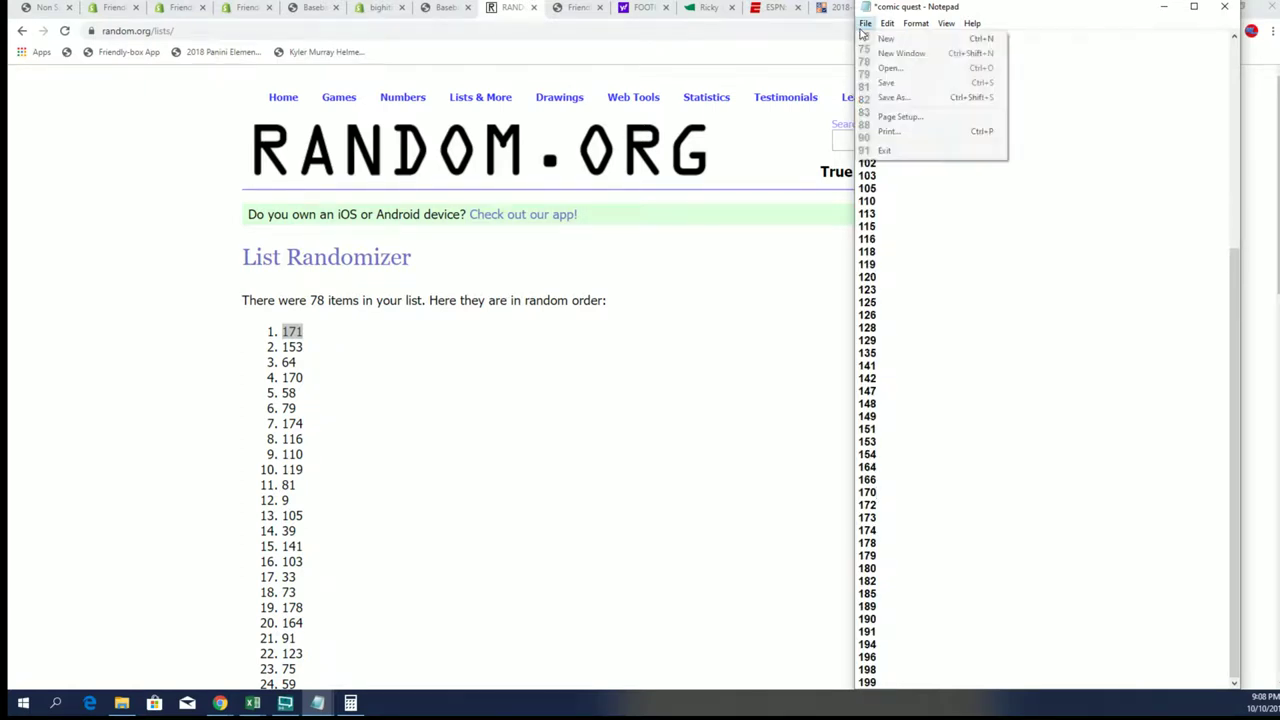
pyautogui.click(886, 82)
pyautogui.click(435, 486)
pyautogui.hotkey('alt', 'Tab')
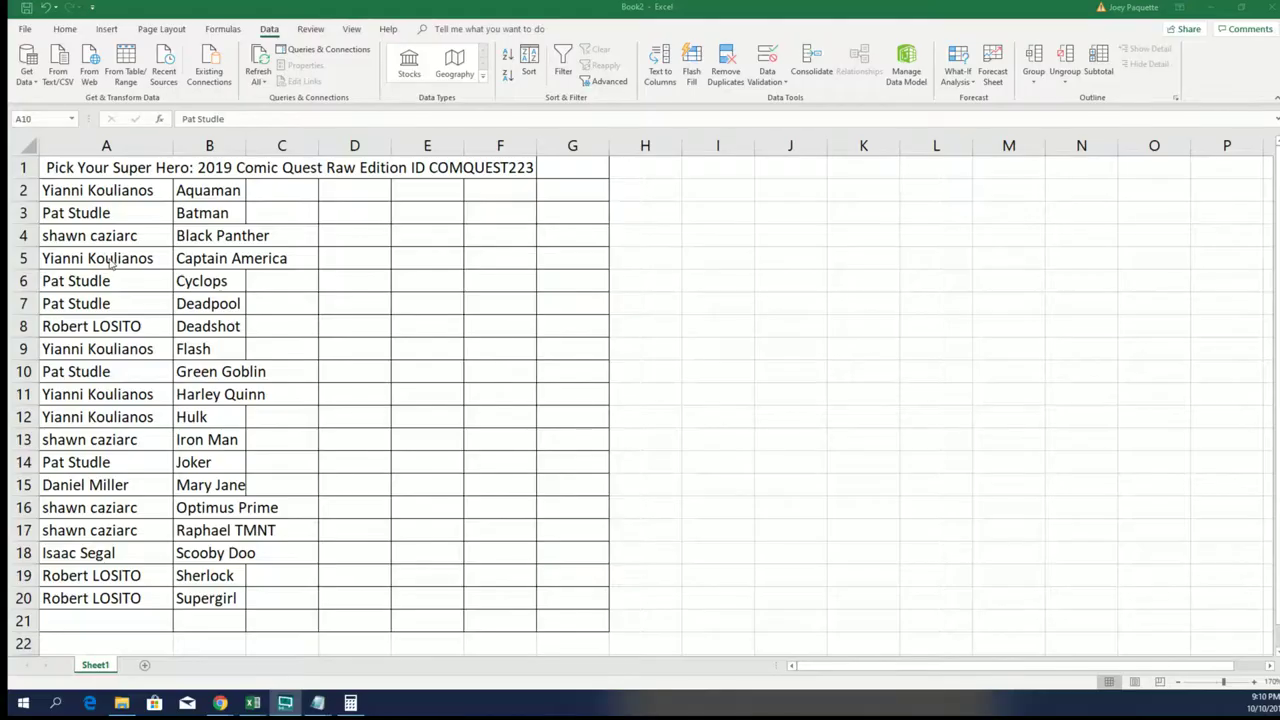
# Give cell A2, the picker beside Aquaman, a yellow fill
pyautogui.click(110, 190)
pyautogui.rightClick(110, 190)
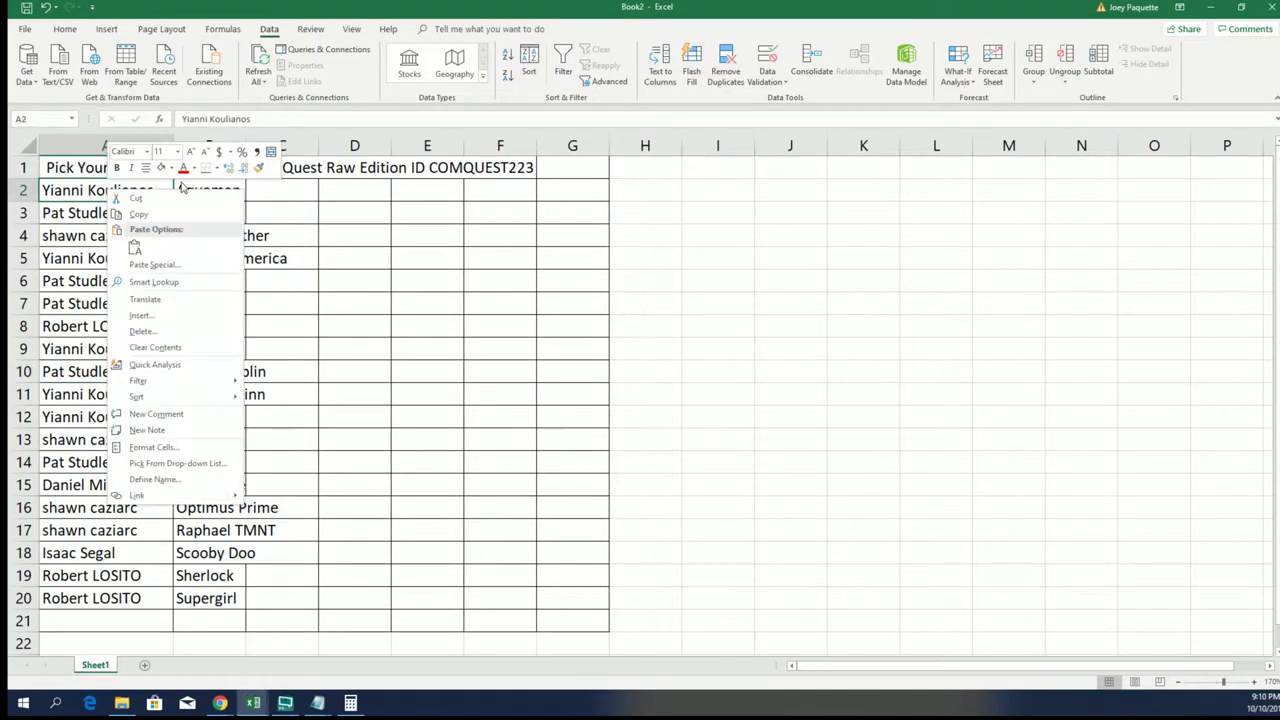
pyautogui.click(171, 168)
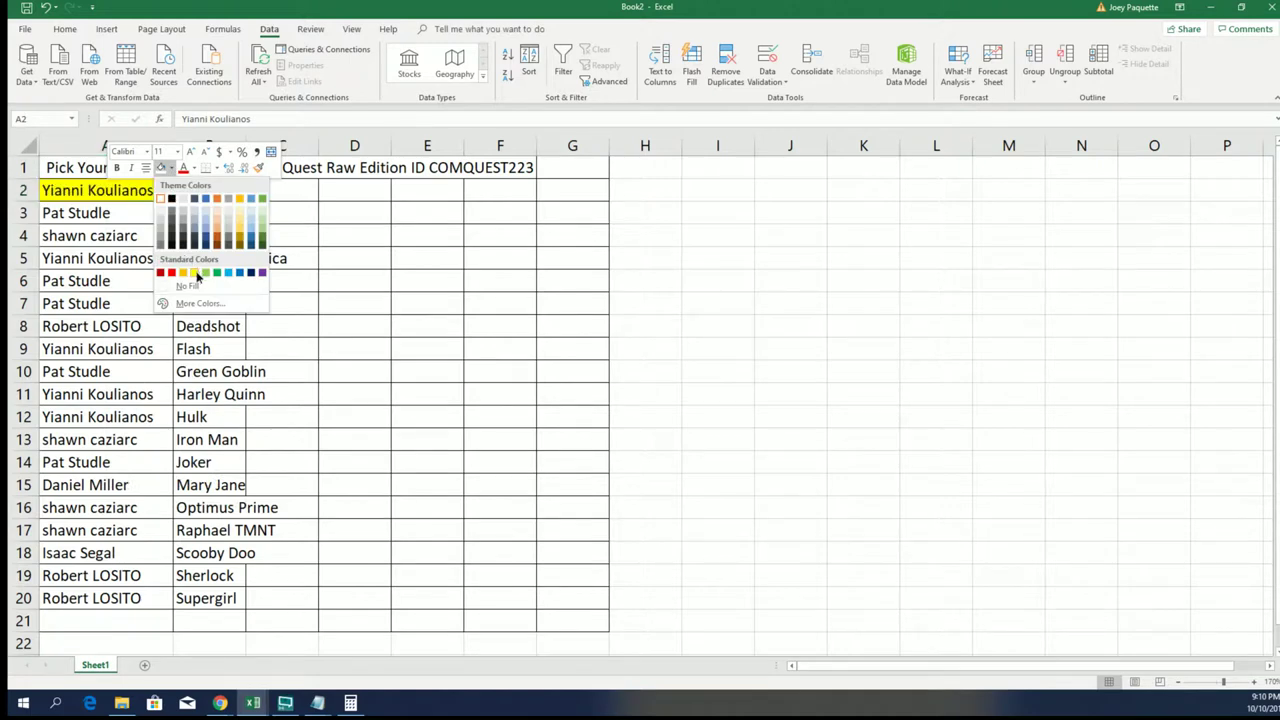
pyautogui.click(199, 273)
pyautogui.click(143, 305)
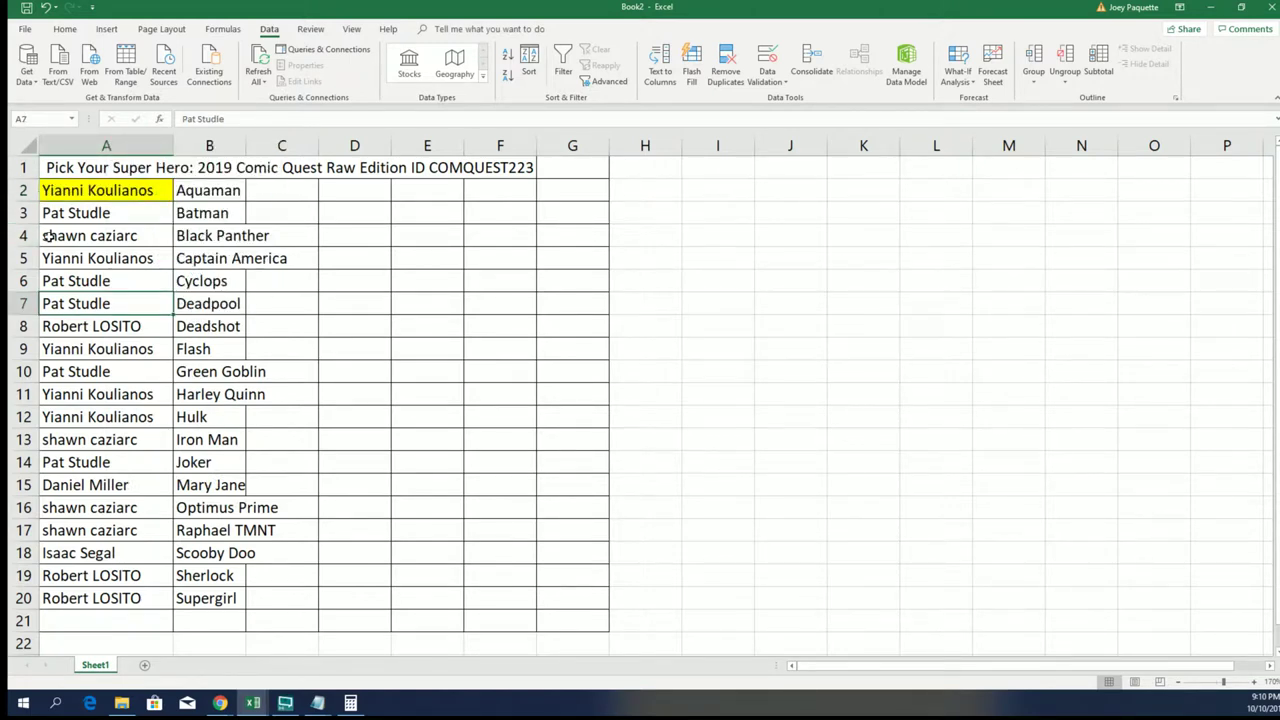